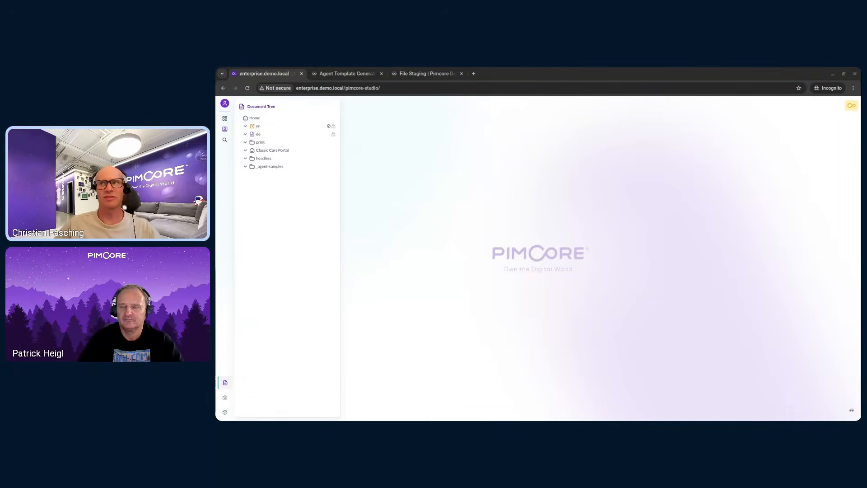
- Start a new chat with the SAMPLE CMS Template Author agent and send a prompt requesting a simple 'hello world' page template with slug 'sample-simple'
left_click(225, 129)
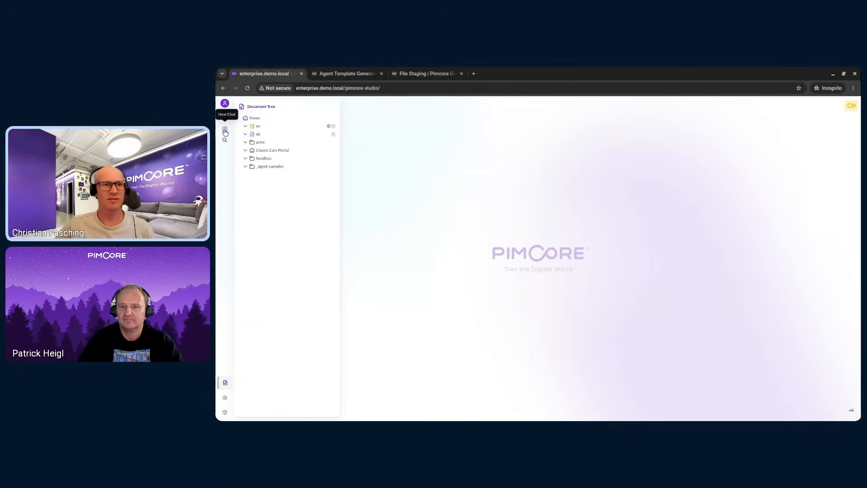
left_click(773, 121)
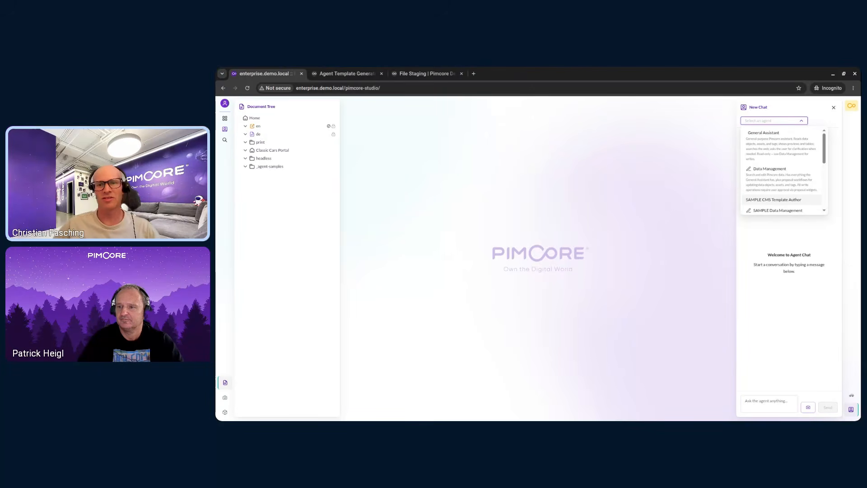
left_click(777, 200)
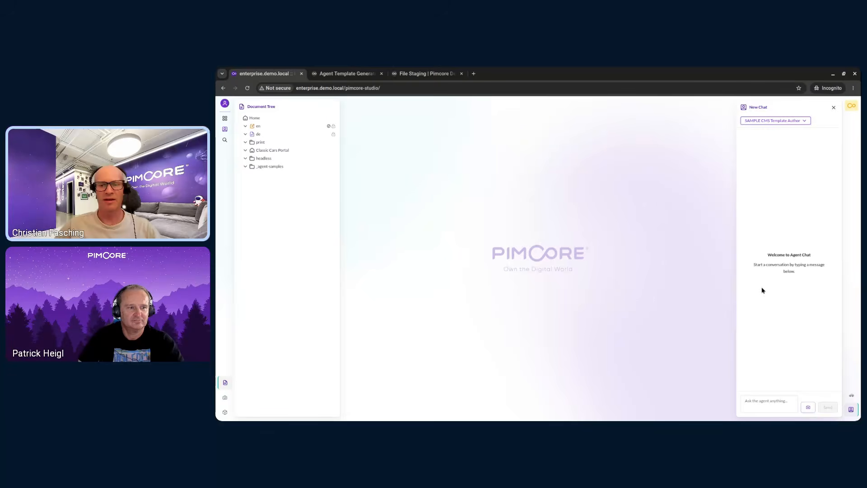
left_click(758, 401)
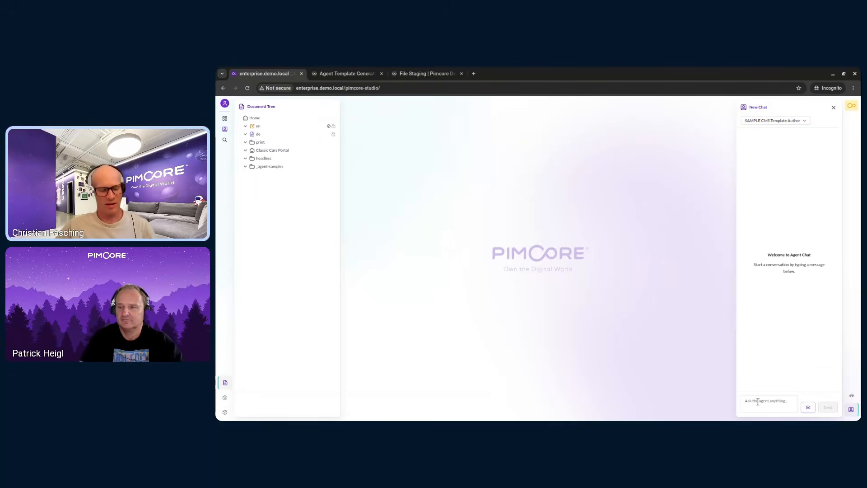
type("Create a simple 'hello world' page template with a headline and a short paragraph. One headline editable, one wysiwyg editable. Use slug 'sample-simple'")
key("Return")
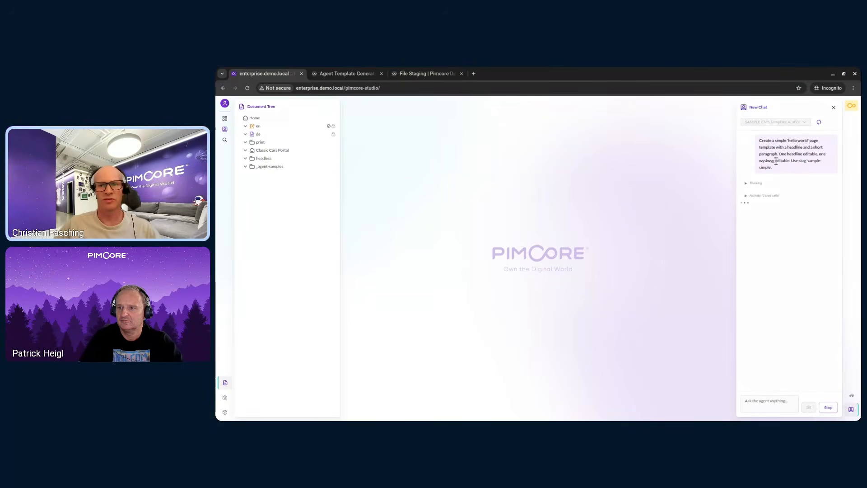
- Expand the agent's activity logs, review the proposed 'sample-simple' template code, and approve it
left_click(747, 196)
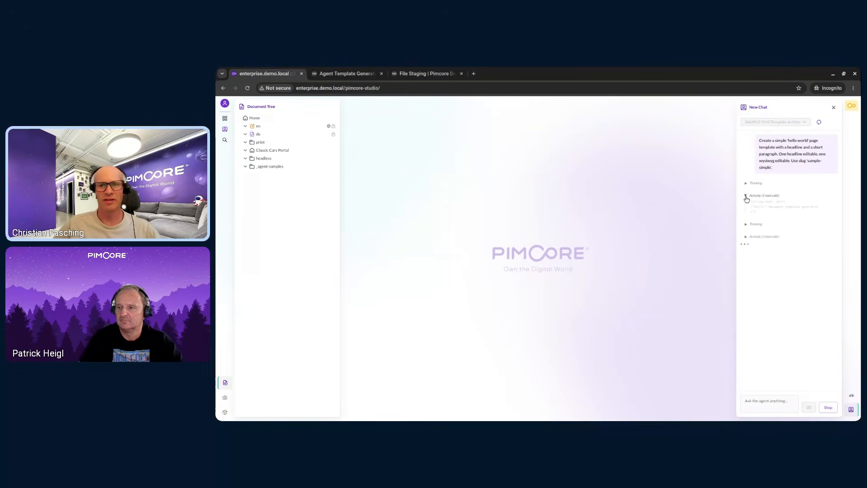
left_click(750, 236)
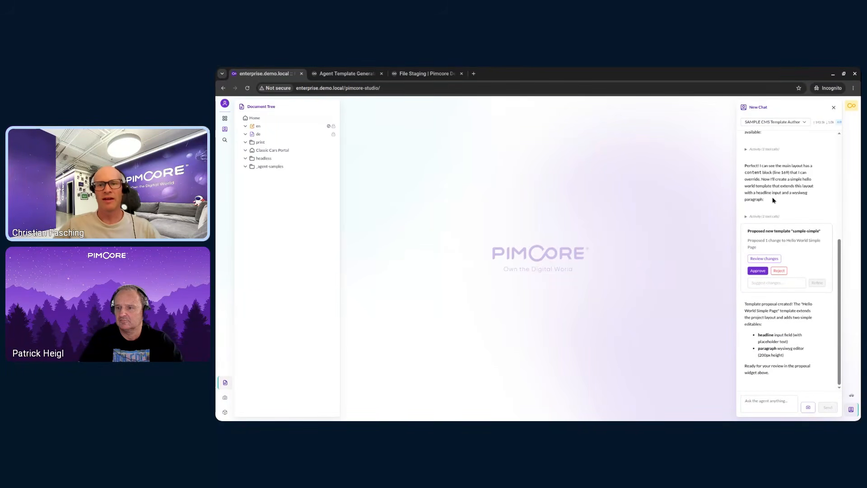
left_click(763, 259)
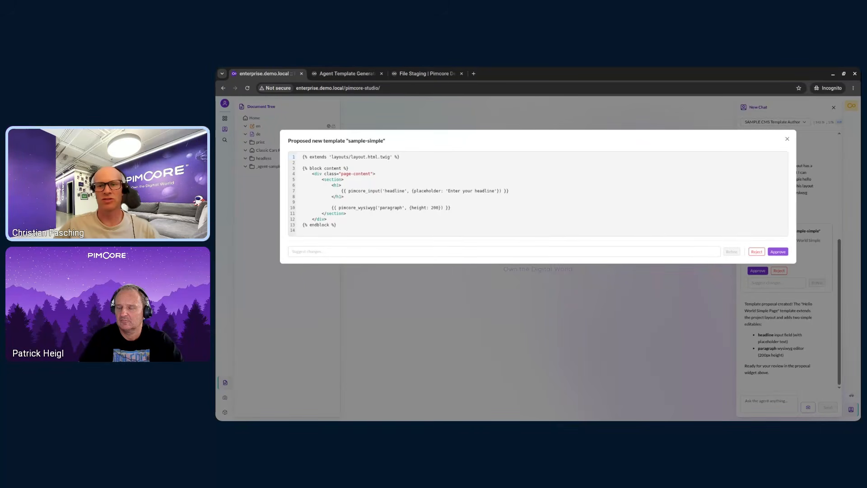
left_click(779, 253)
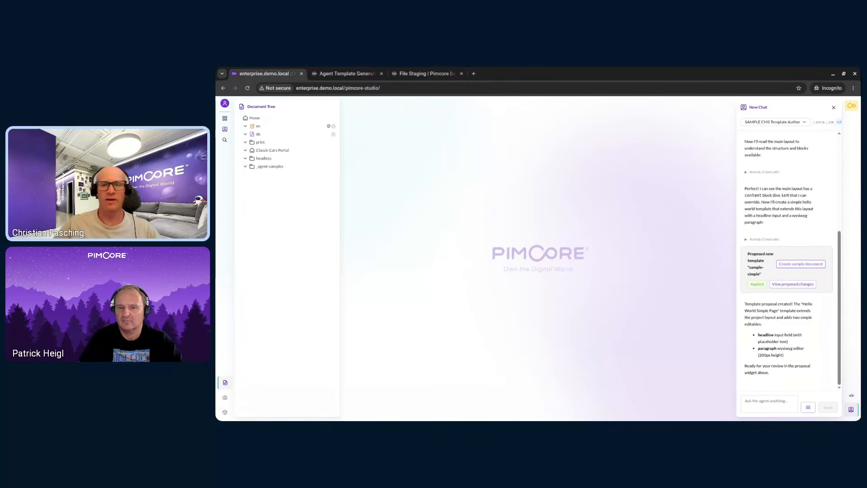
- Create a sample document from the new template and fill its headline with TEST and its paragraph with sdfsafsdf
left_click(796, 268)
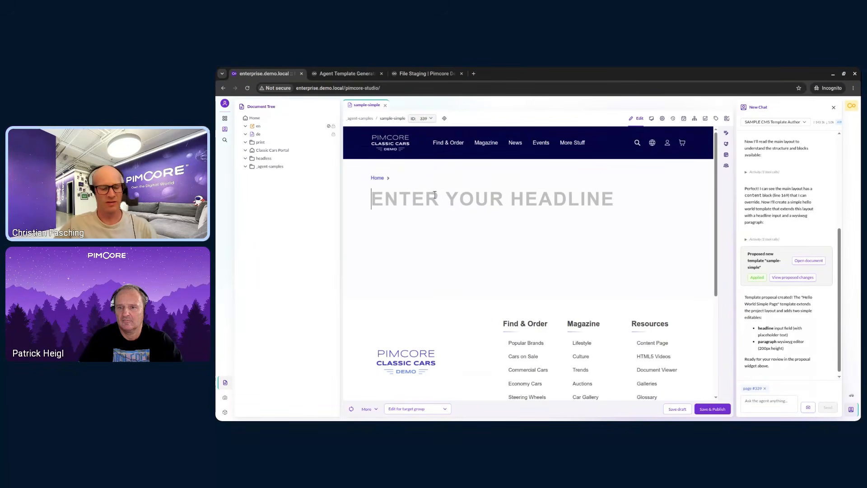
type("TEST")
left_click(443, 227)
type("sdfsafsdf")
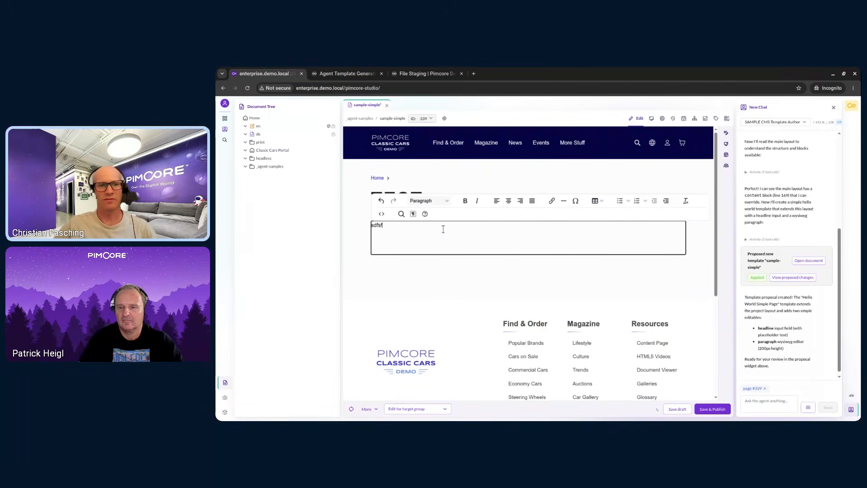
left_click(360, 204)
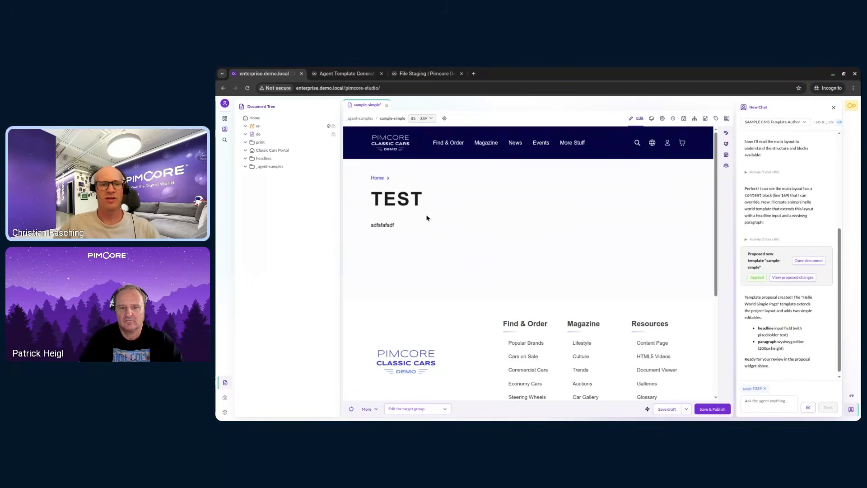
- Inspect the template assigned to the sample document in its document configuration
left_click(727, 144)
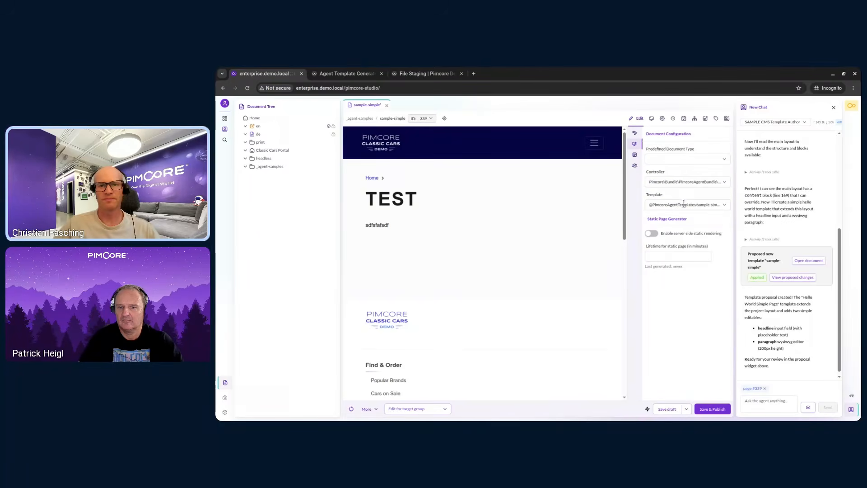
left_click(687, 205)
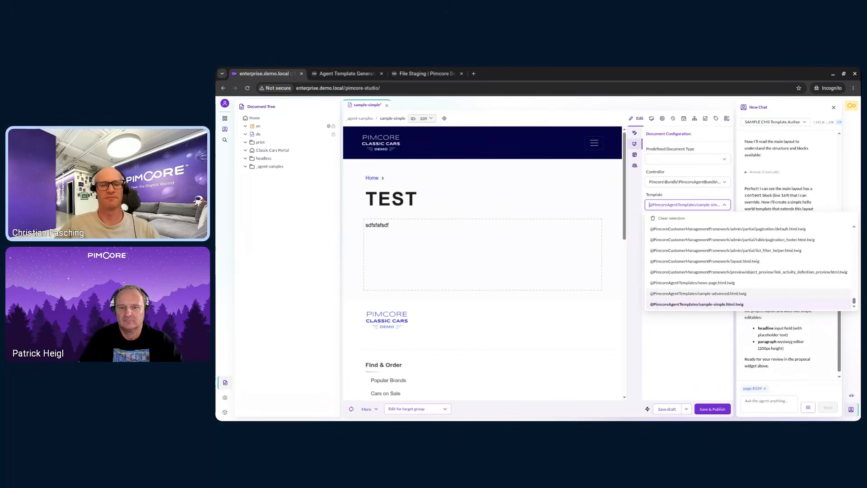
left_click(499, 264)
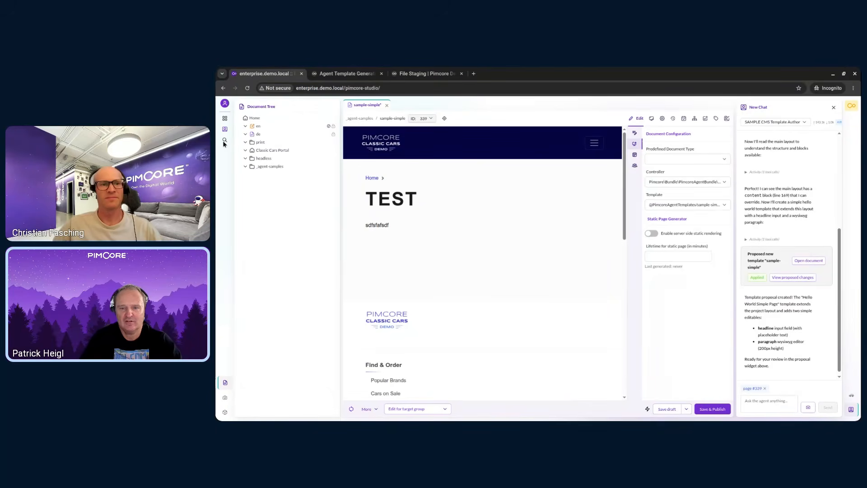
- Open the Agent Templates list under System > Pimcore Agent
left_click(225, 118)
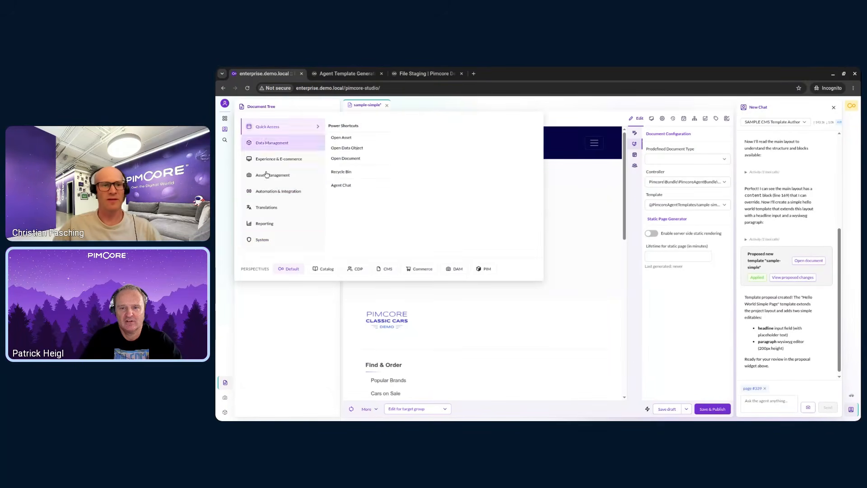
left_click(279, 242)
left_click(369, 209)
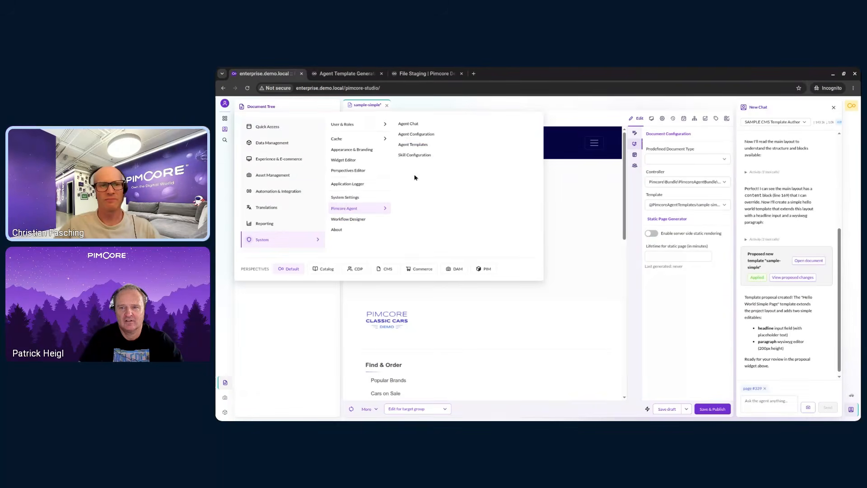
left_click(412, 146)
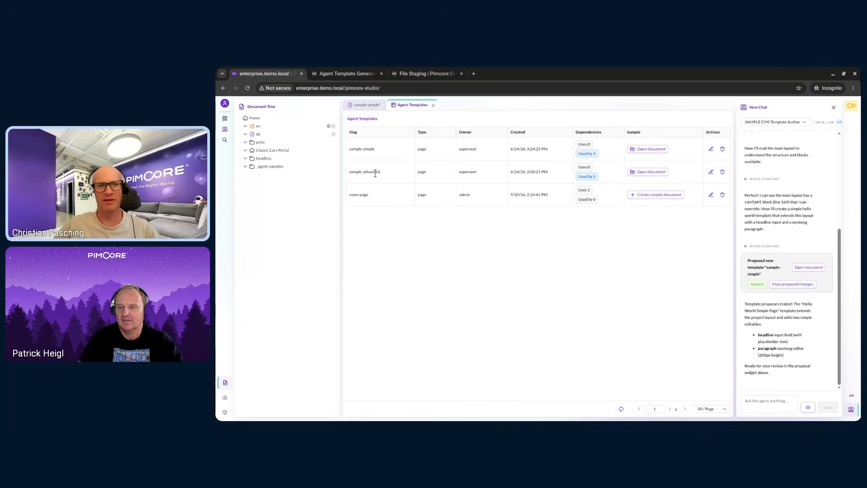
- Open the Agent Chat page with the conversation history and close the side chat panel
left_click(225, 118)
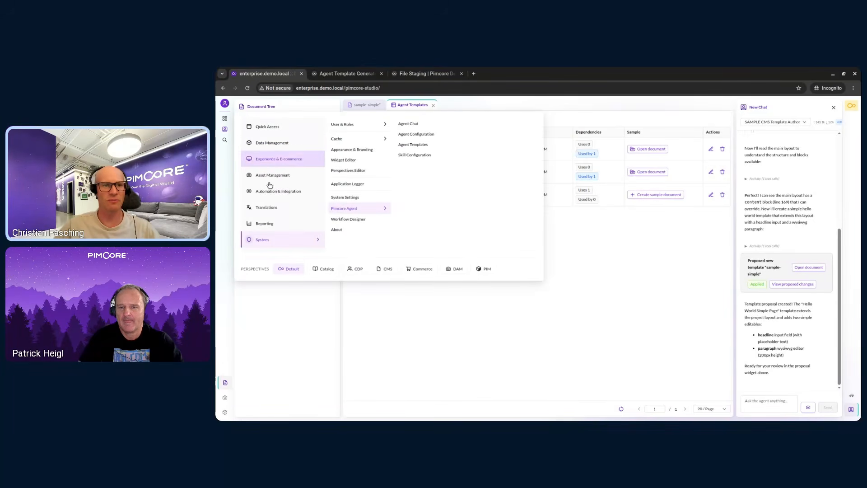
left_click(409, 123)
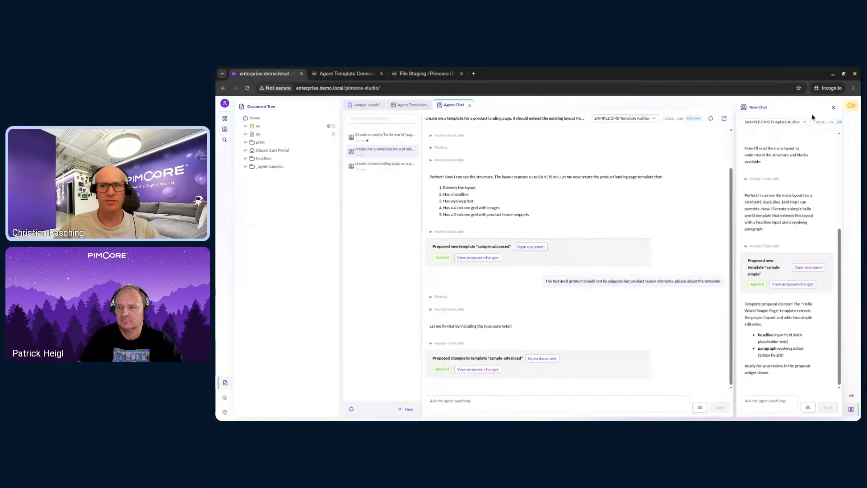
left_click(834, 107)
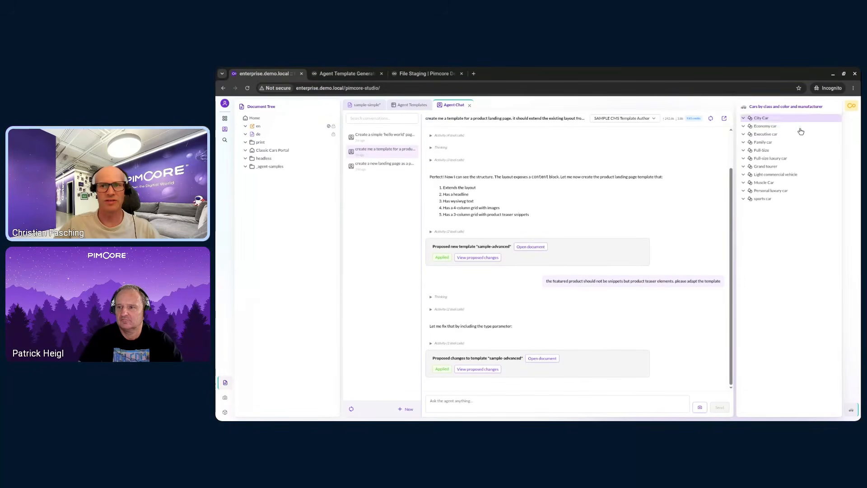
left_click(852, 412)
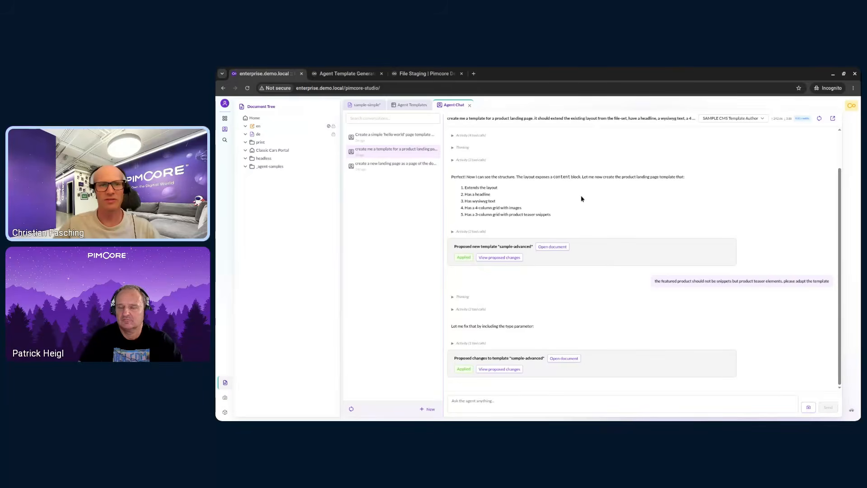
scroll(581, 199, "up", 1)
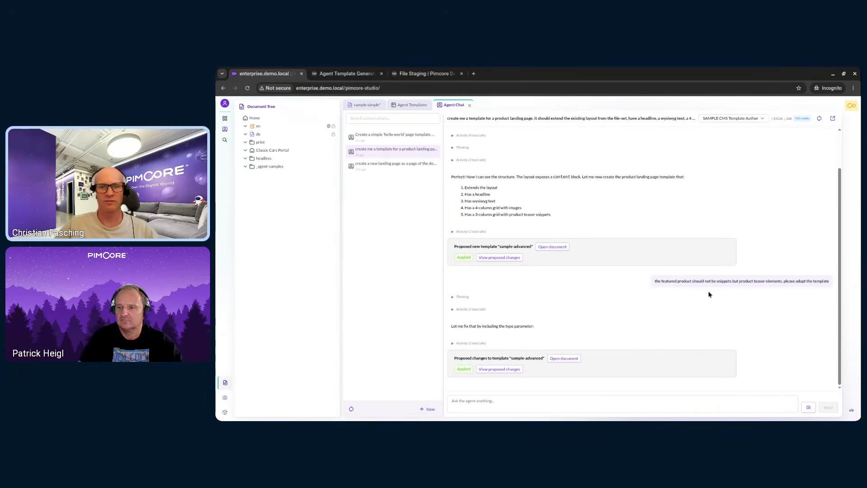
- Open the sample-advanced document and examine its headline, featured images and featured product teaser sections
left_click(563, 360)
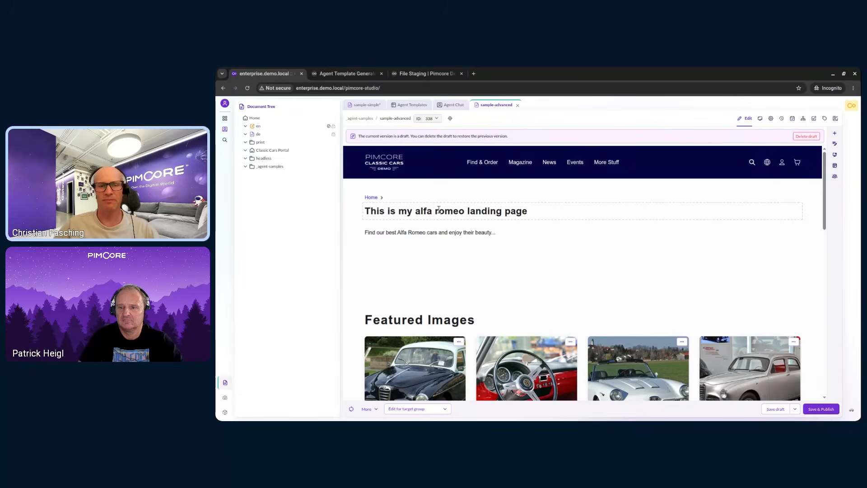
scroll(507, 268, "down", 1)
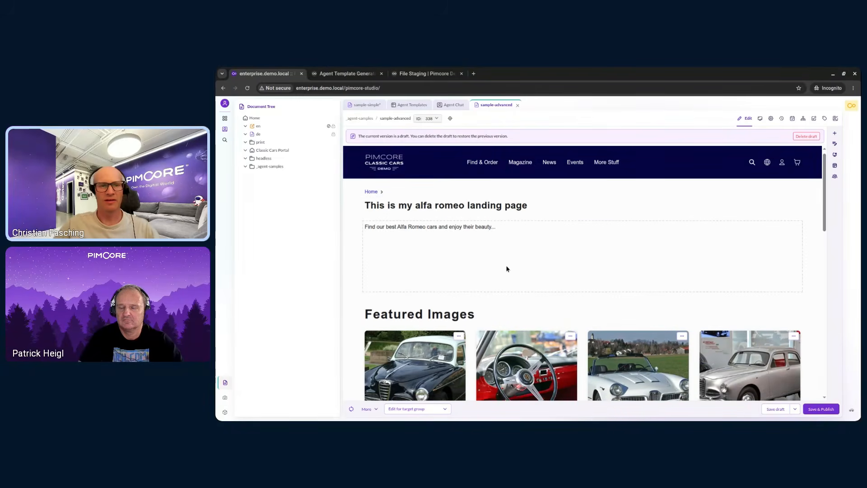
scroll(504, 257, "down", 1)
scroll(551, 290, "down", 1)
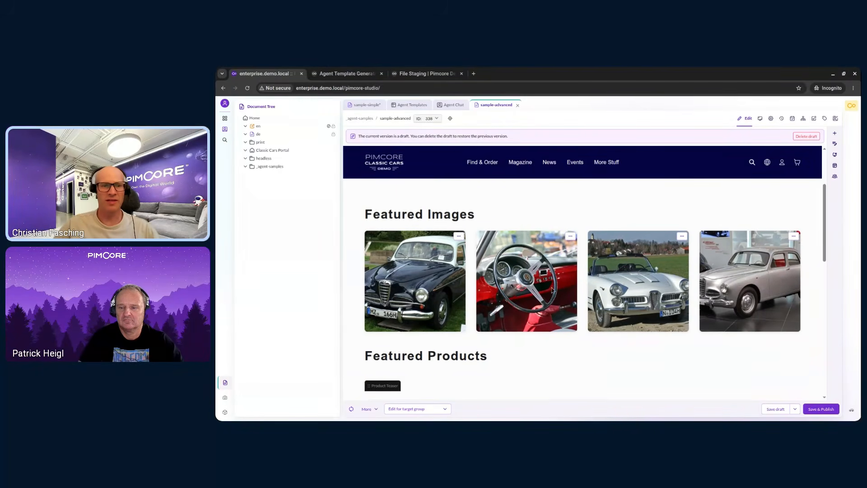
scroll(552, 290, "down", 4)
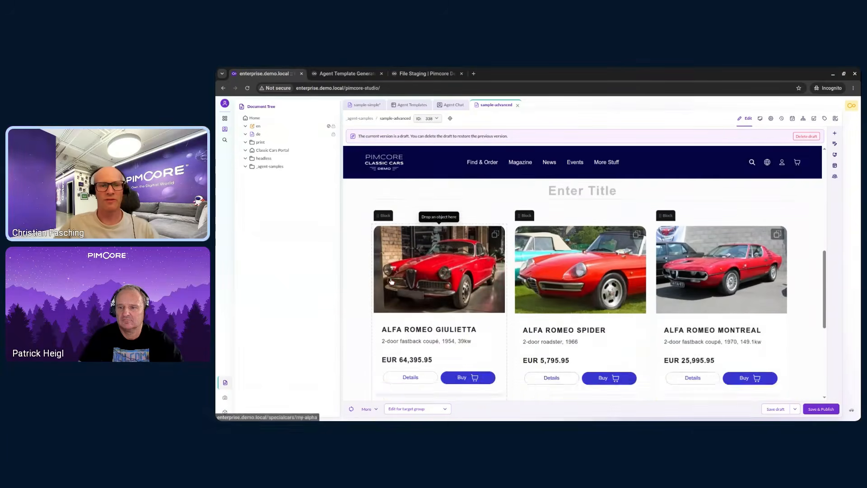
scroll(391, 281, "up", 3)
scroll(535, 269, "down", 2)
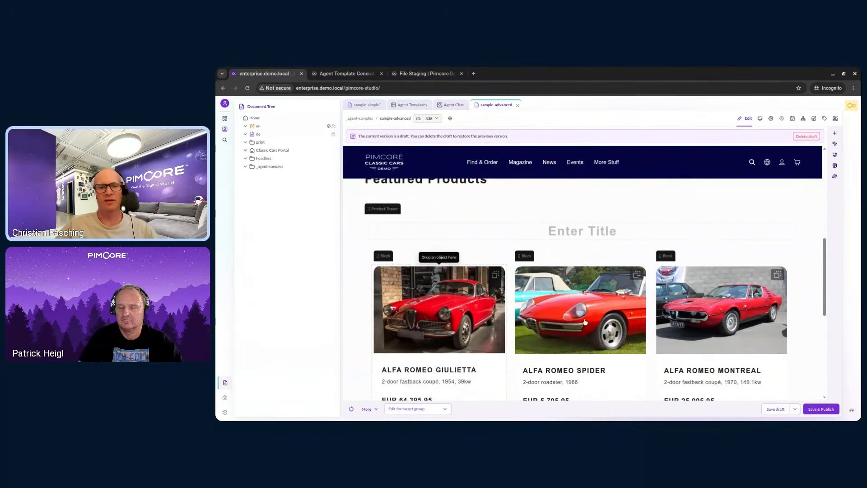
scroll(694, 330, "down", 2)
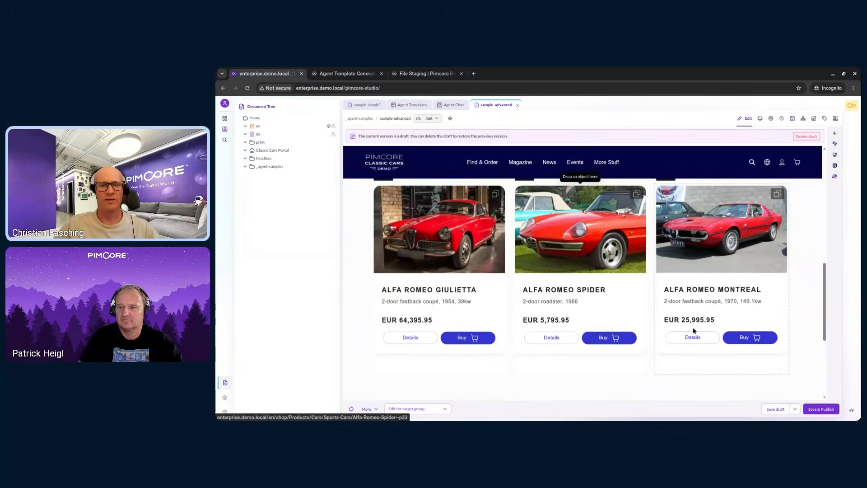
scroll(697, 316, "up", 1)
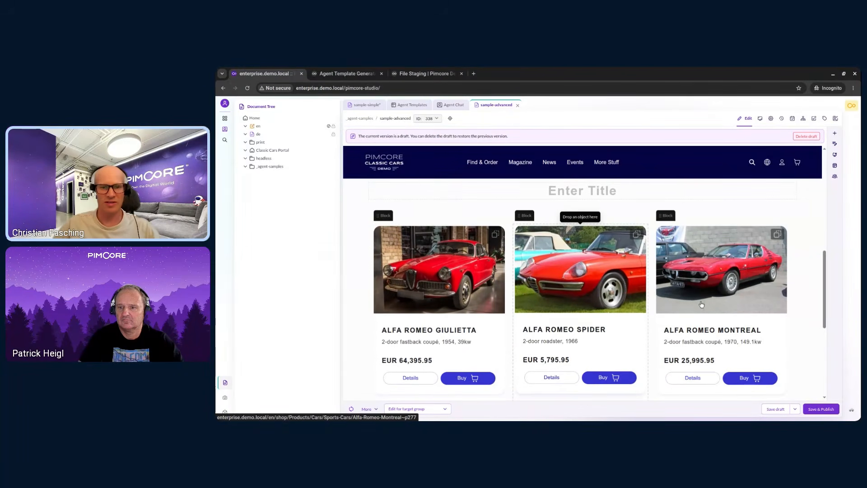
scroll(612, 307, "up", 8)
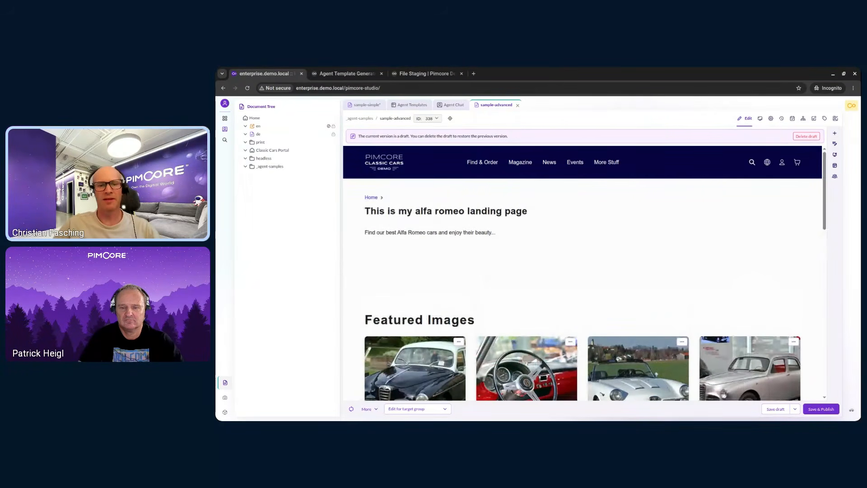
scroll(560, 311, "down", 1)
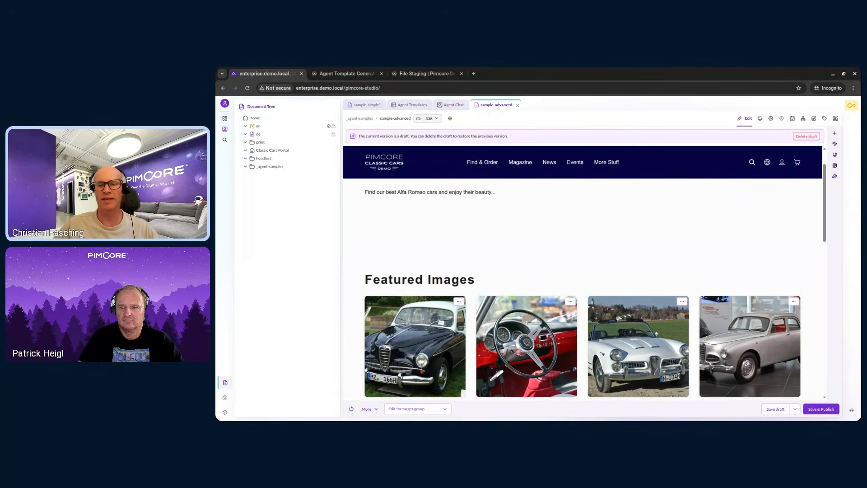
scroll(559, 309, "down", 4)
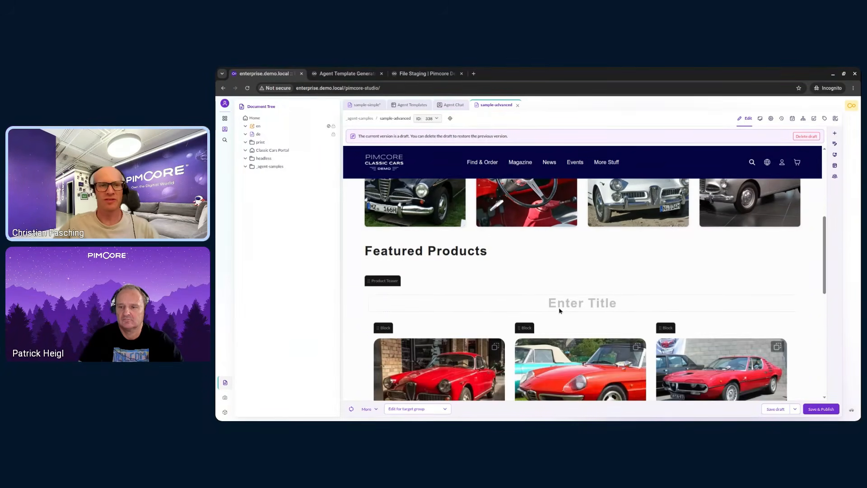
scroll(559, 311, "down", 2)
scroll(388, 211, "up", 1)
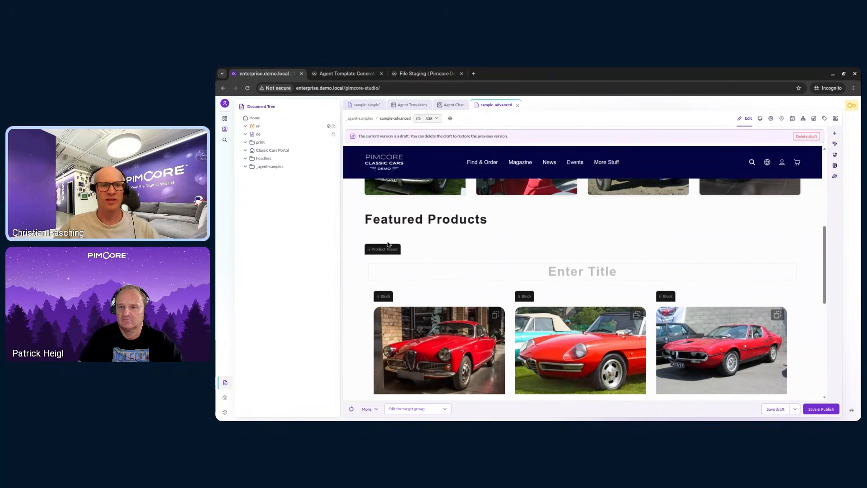
mouse_move(389, 250)
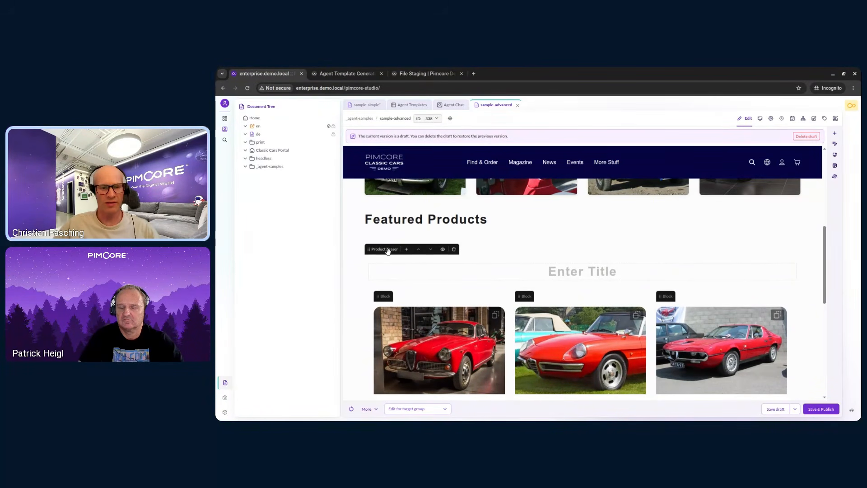
- Open the template conversation in the side chat panel next to the sample-advanced document
mouse_move(387, 296)
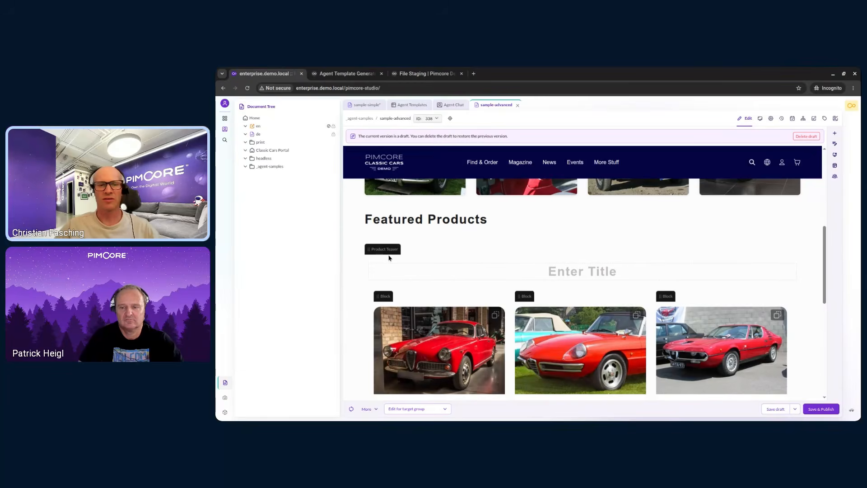
scroll(495, 271, "up", 3)
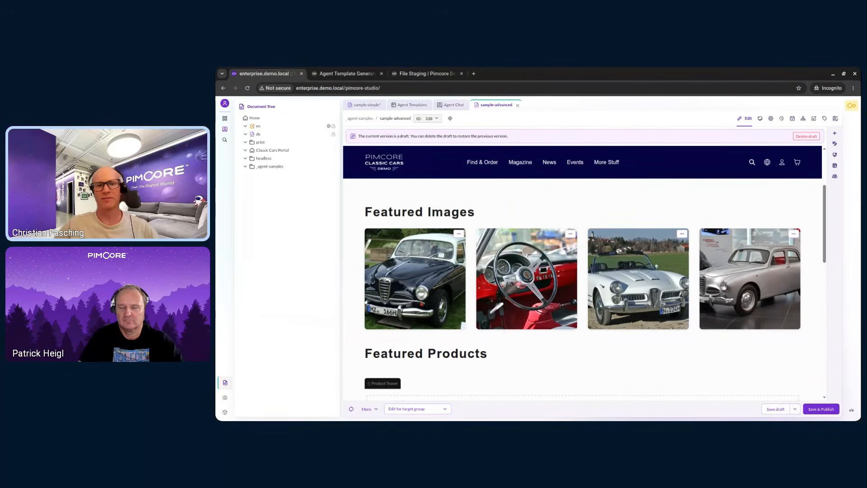
scroll(495, 271, "up", 3)
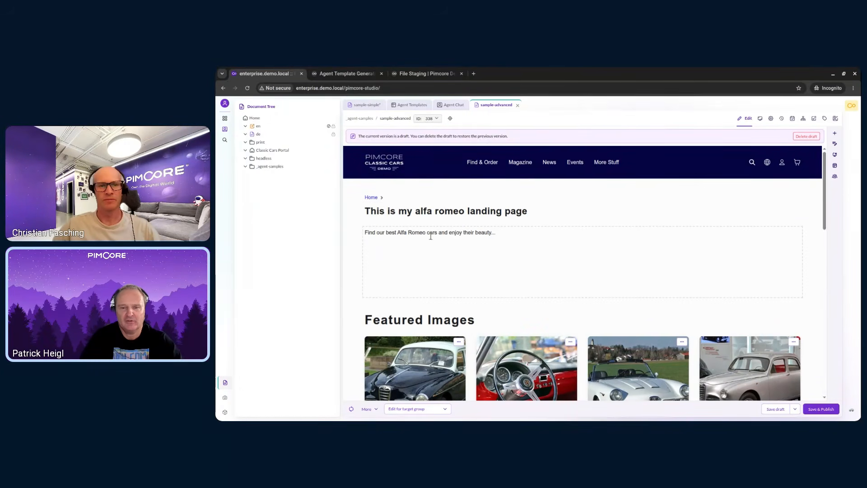
left_click(452, 107)
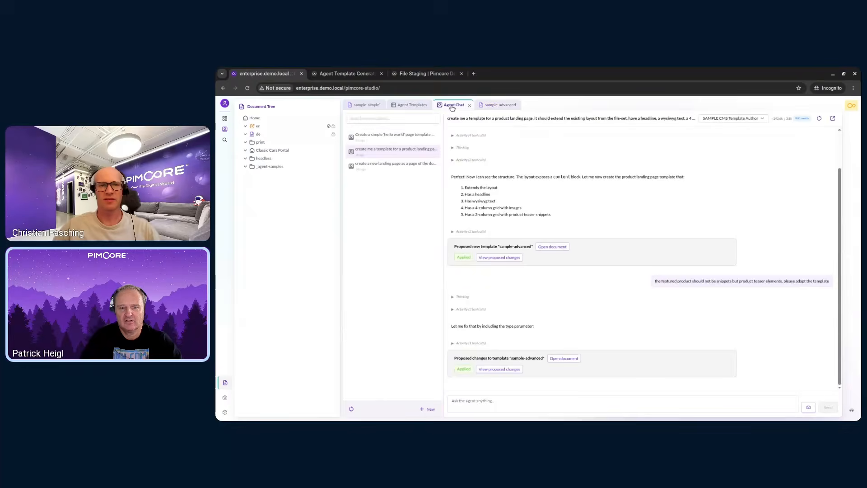
left_click(833, 119)
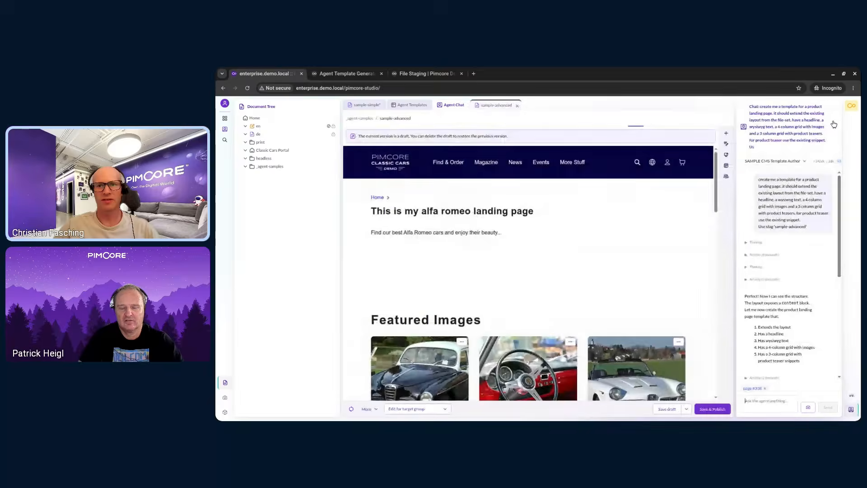
- Ask the agent to "change the color of the headline tp purple" and send the request
left_click(769, 397)
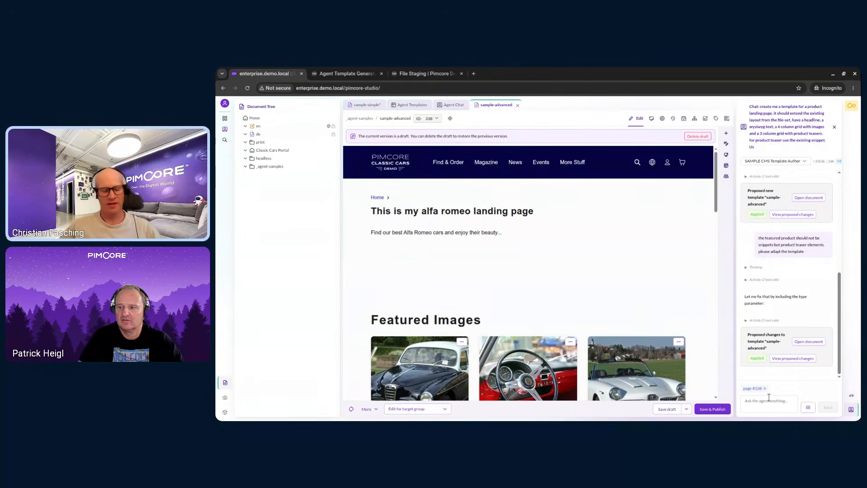
type("change the cololr")
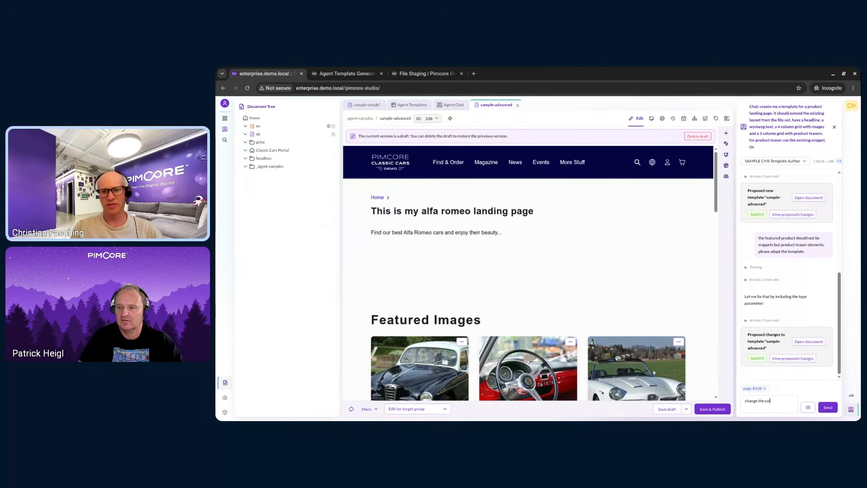
key("BackSpace")
key("BackSpace")
type("r o")
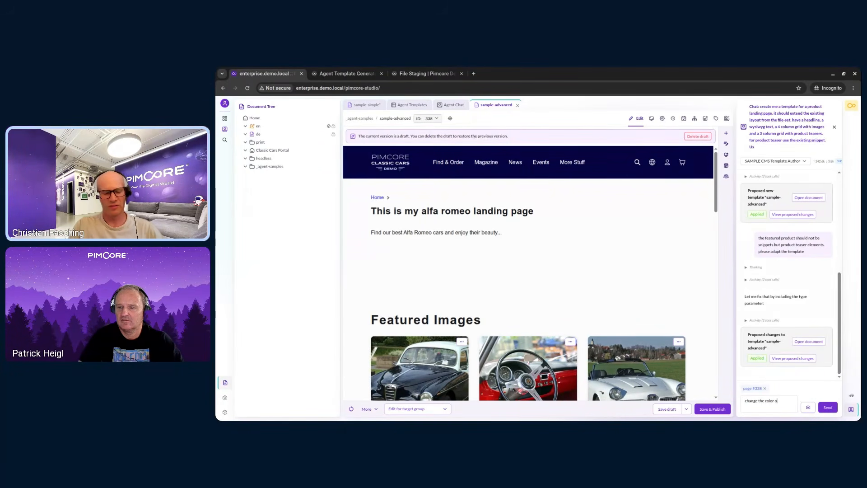
type("f the headline t")
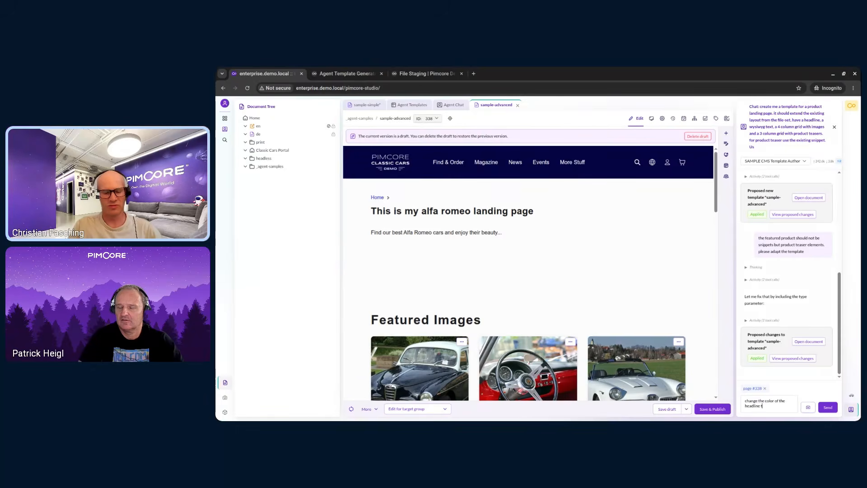
type("p purple")
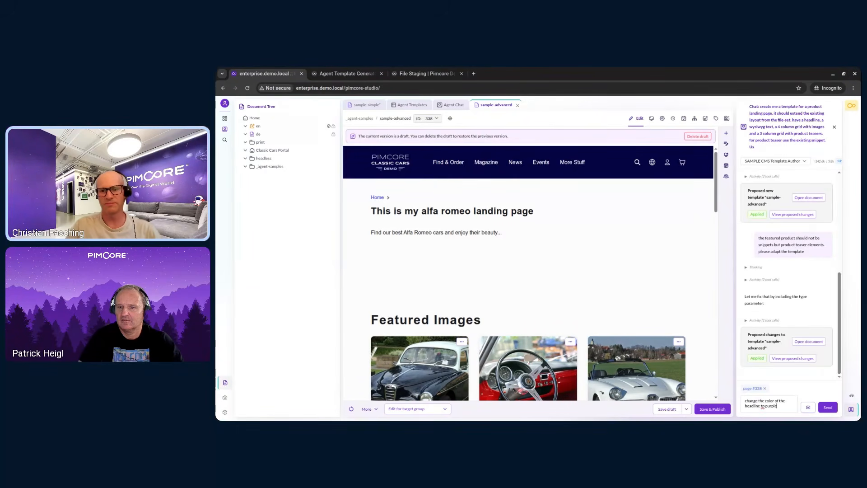
key("Return")
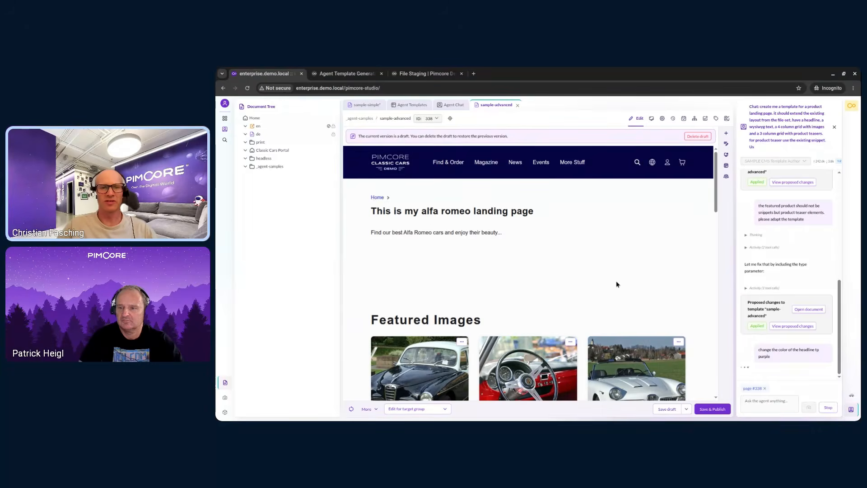
- Review the proposed style changes to the sample-advanced template and approve them
scroll(610, 291, "down", 3)
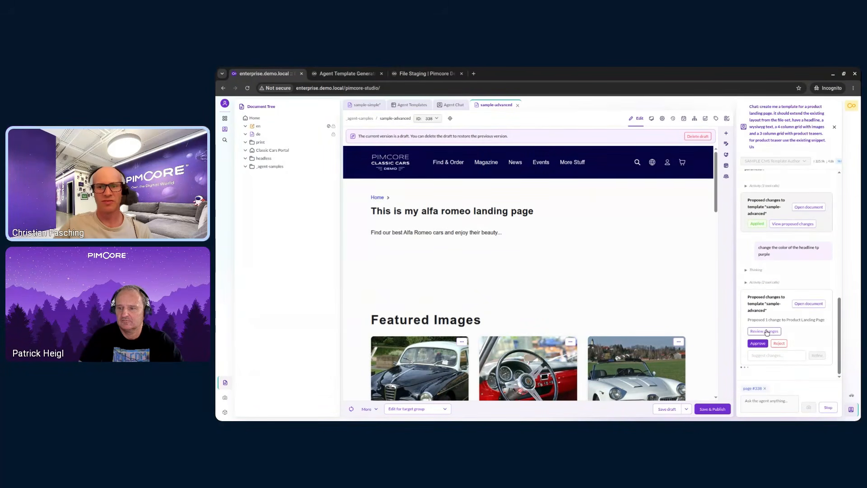
left_click(766, 332)
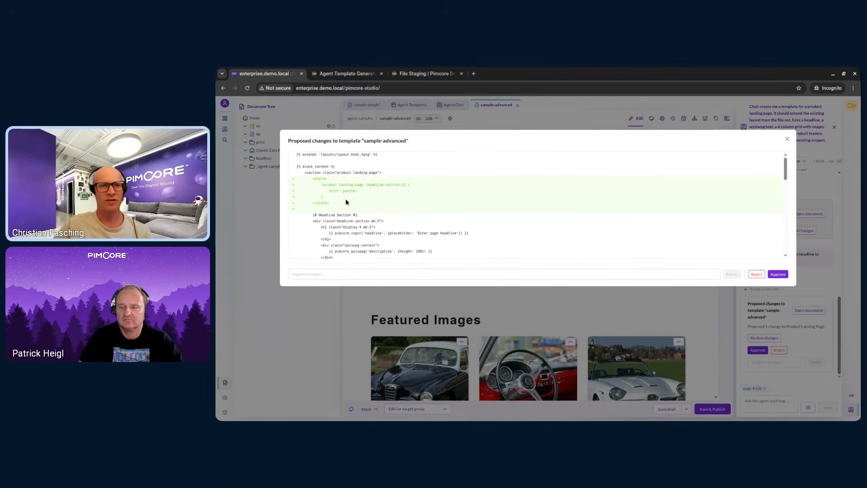
scroll(378, 223, "down", 2)
scroll(378, 222, "up", 2)
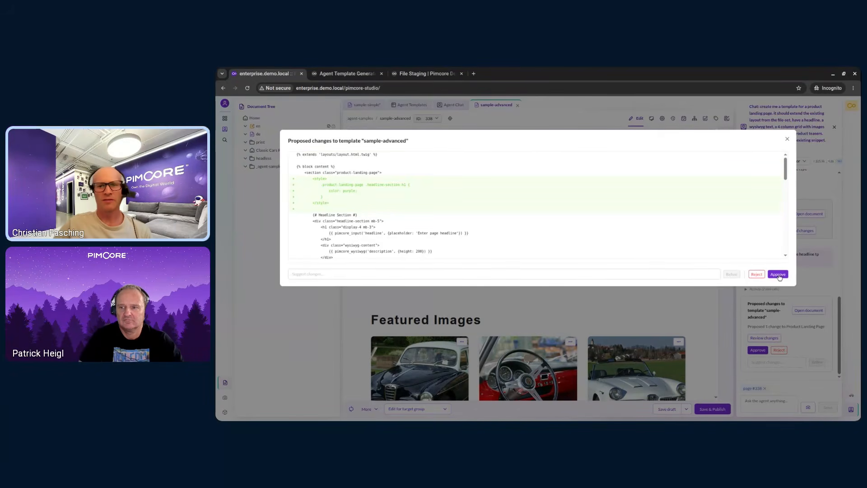
left_click(779, 275)
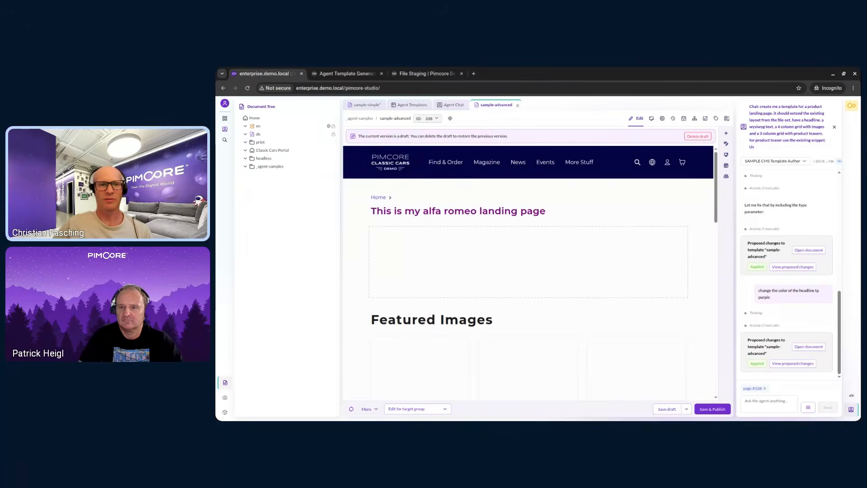
- Read the Agent Template Generation documentation on validation, sandboxed test-render and persistence
double_click(495, 211)
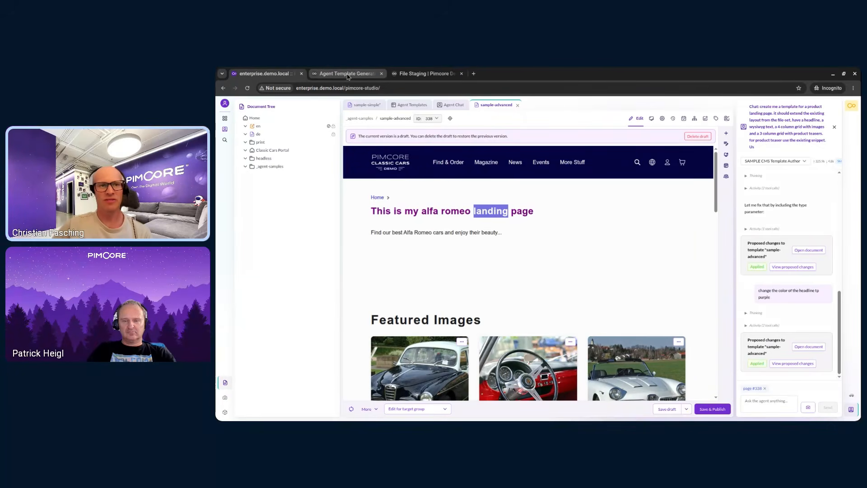
left_click(348, 75)
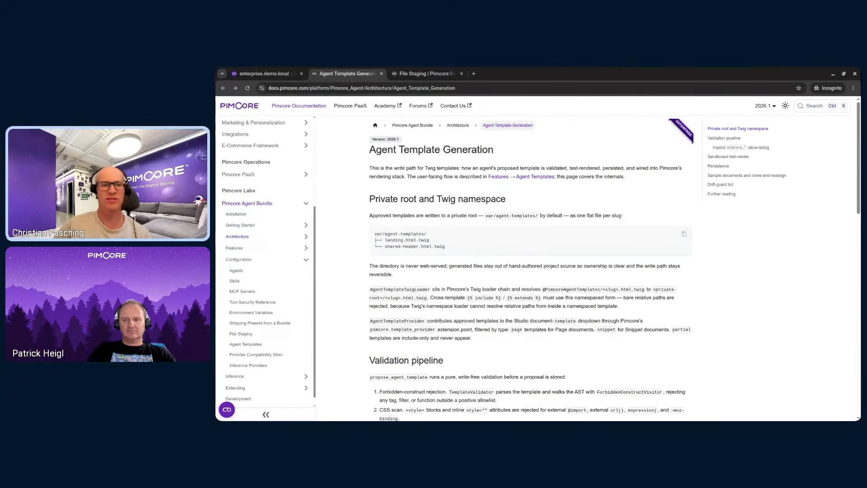
scroll(404, 246, "down", 2)
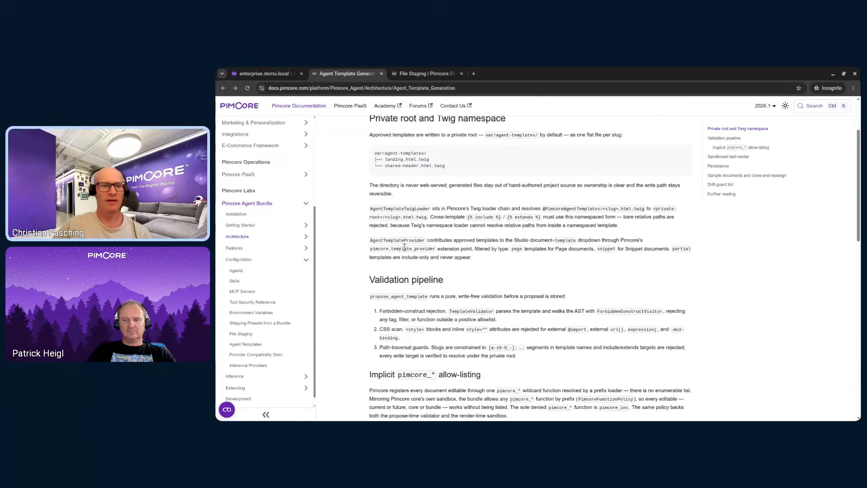
scroll(404, 246, "down", 1)
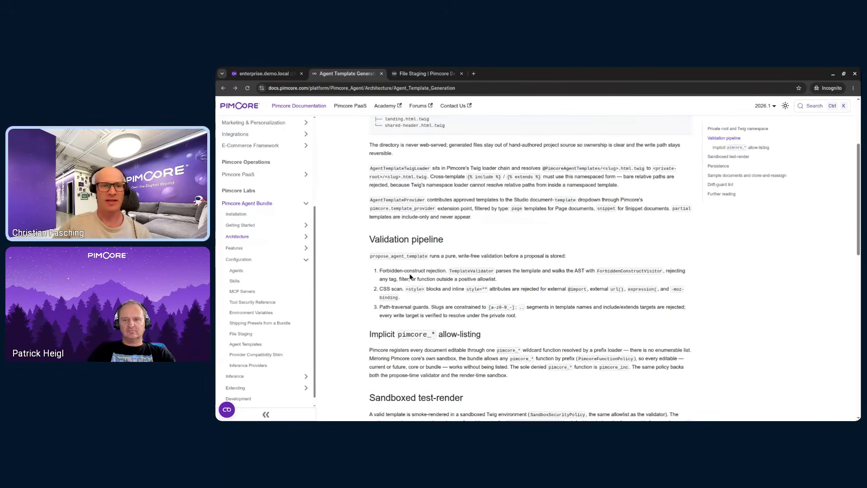
scroll(556, 278, "down", 1)
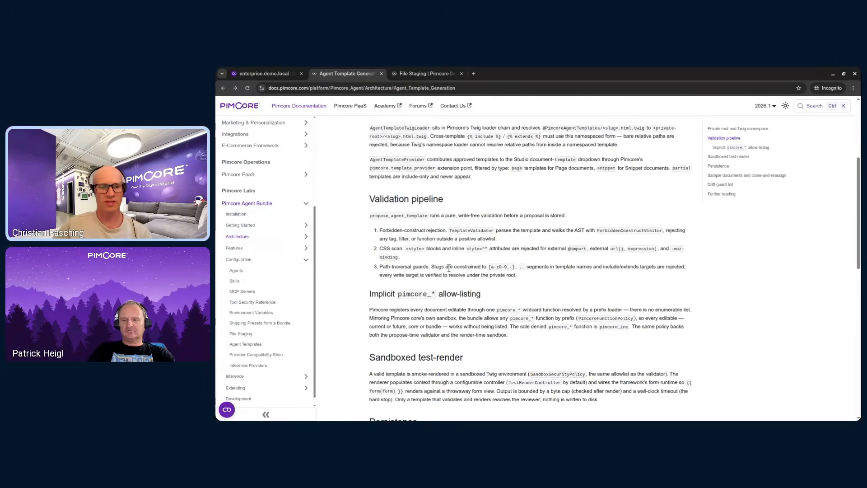
scroll(449, 268, "down", 1)
scroll(449, 268, "down", 2)
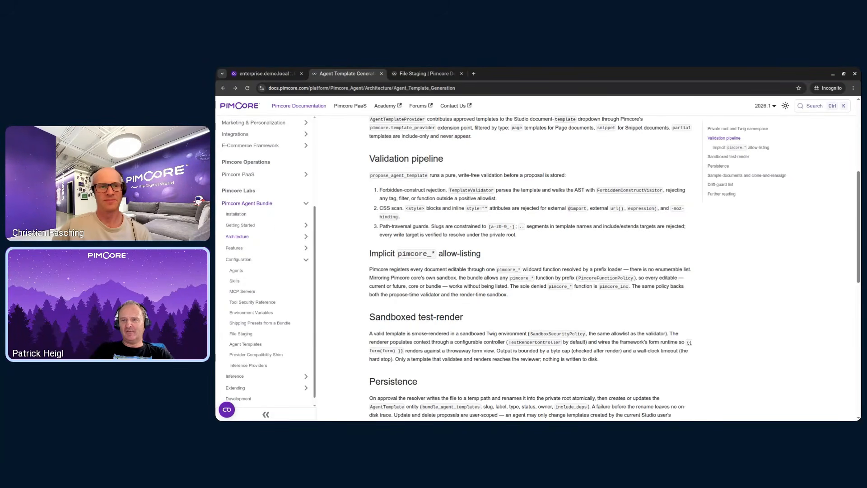
- Read the File Staging configuration documentation for the agent bundle
left_click(287, 75)
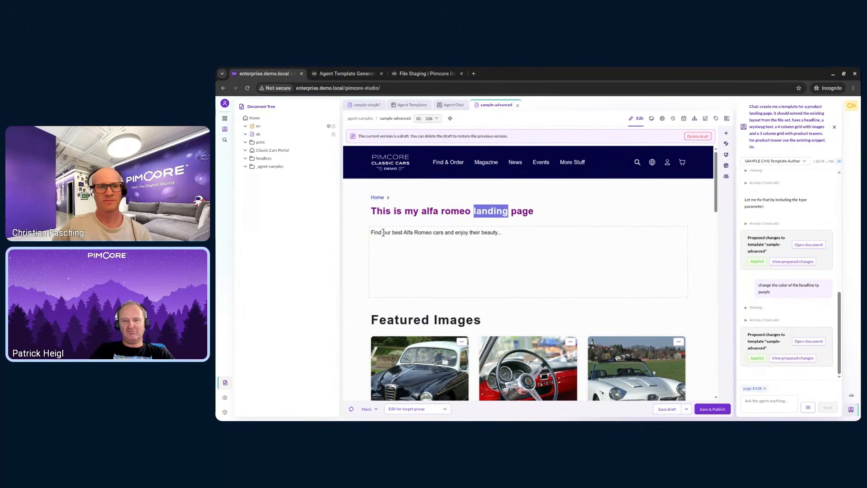
left_click(386, 215)
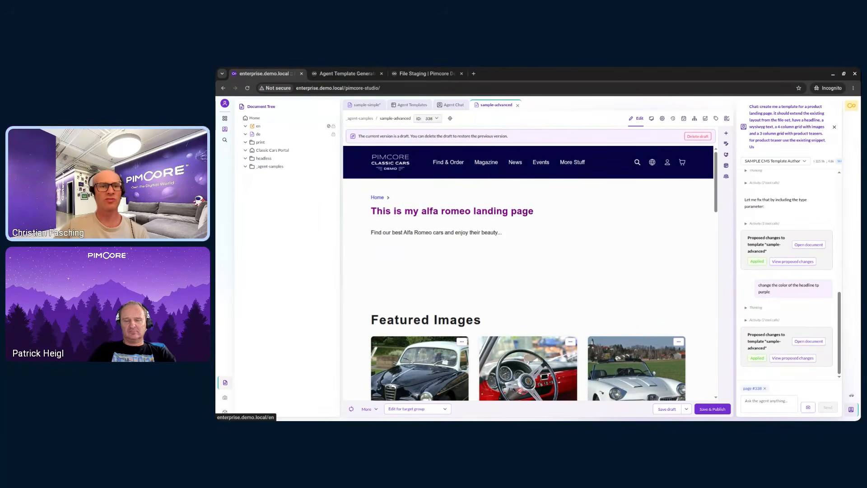
left_click(410, 75)
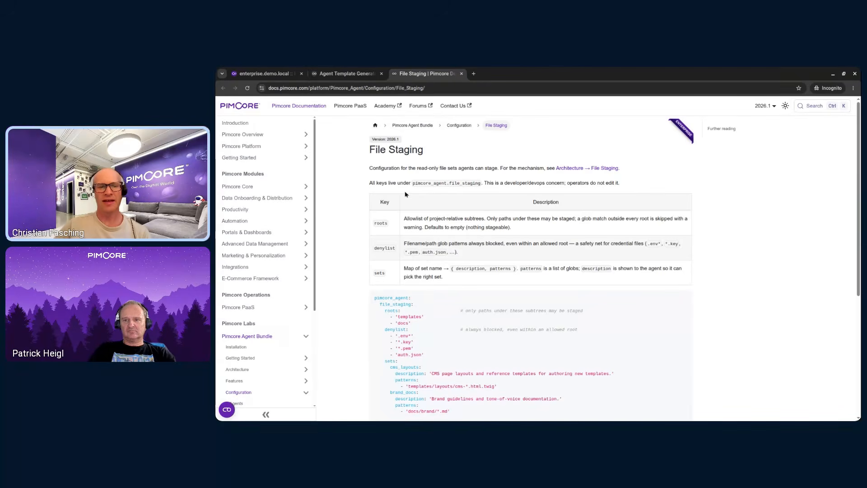
scroll(406, 195, "down", 1)
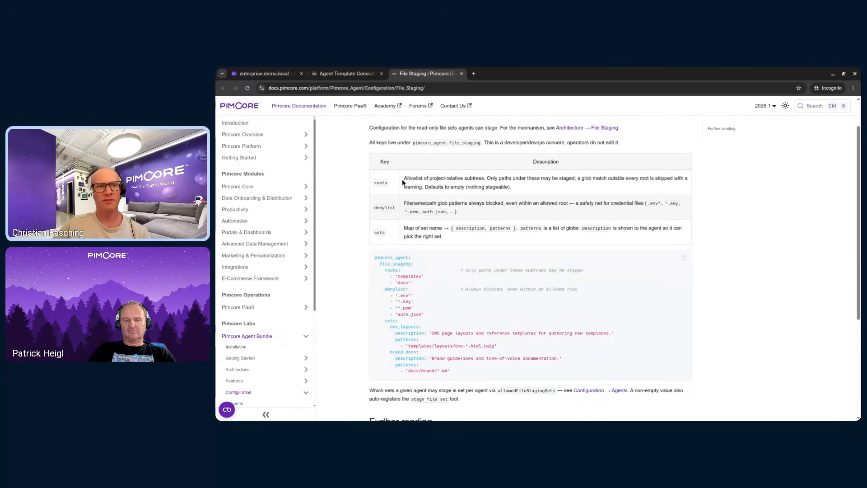
left_click(263, 75)
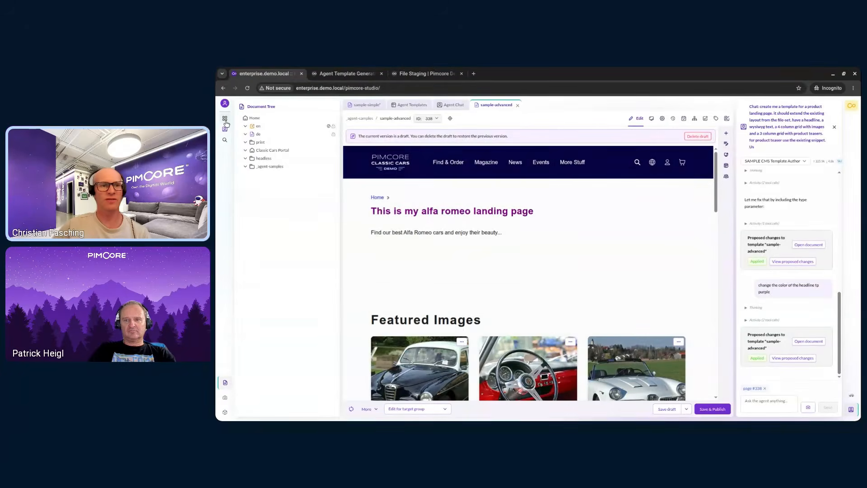
- Inspect the allowed file-staging sets of the Pimcore Inside Demo Agent in Agent Configuration
left_click(225, 118)
left_click(421, 135)
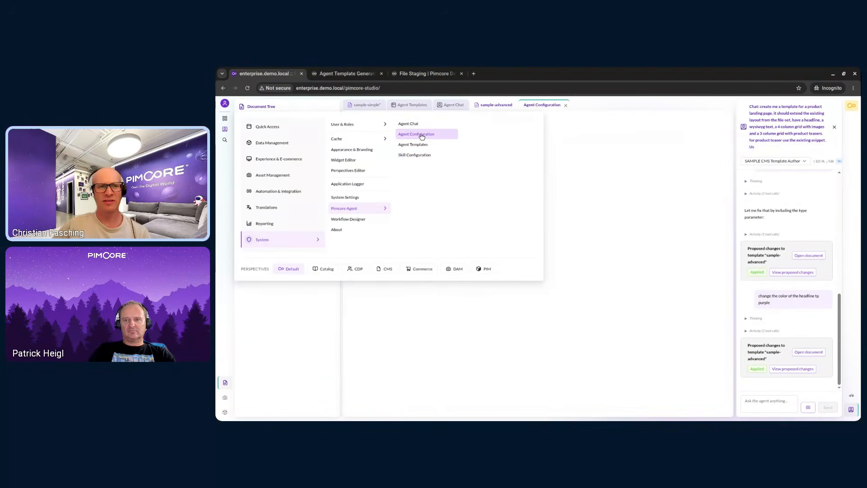
left_click(379, 133)
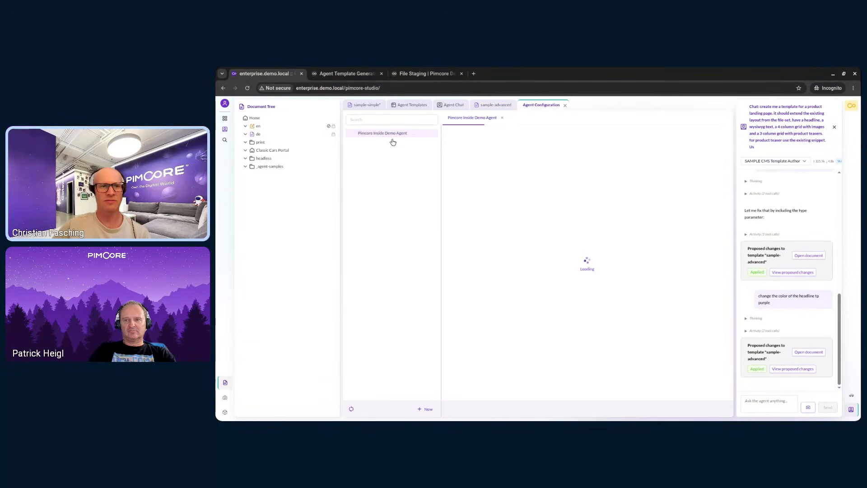
left_click(499, 141)
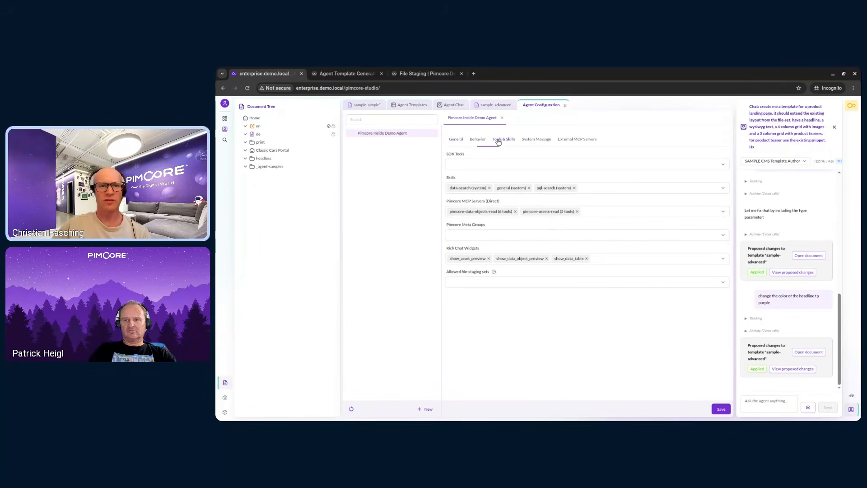
left_click(481, 283)
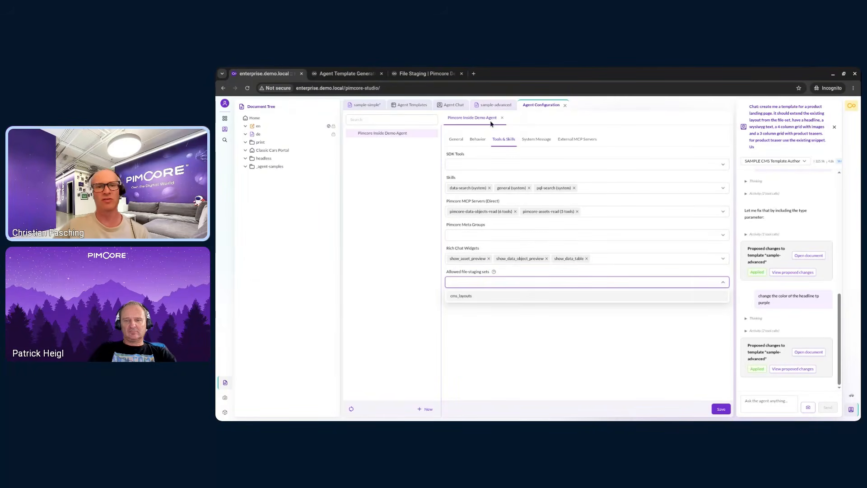
left_click(495, 107)
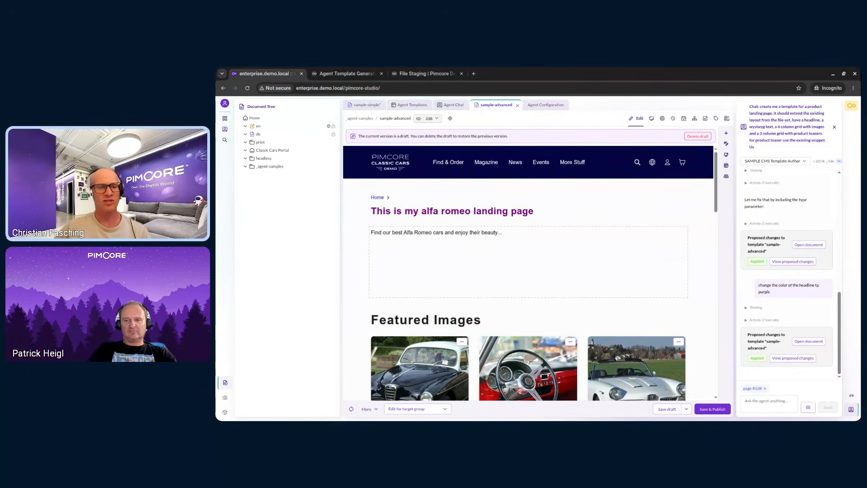
scroll(397, 242, "down", 2)
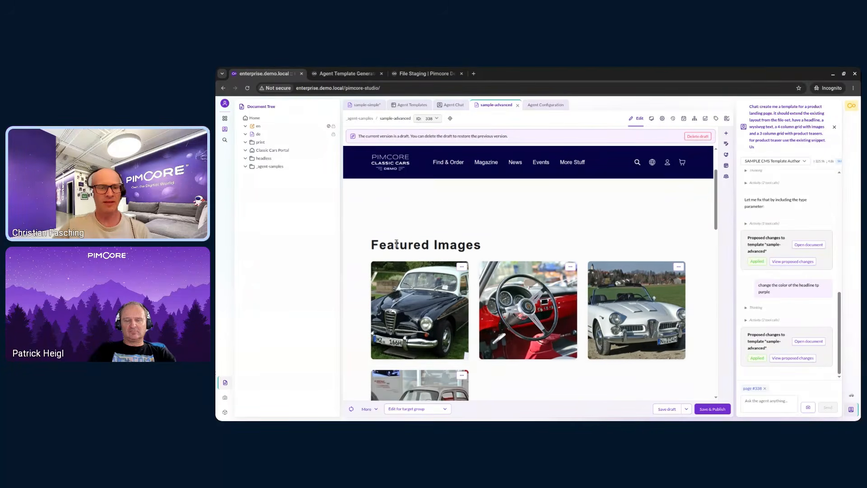